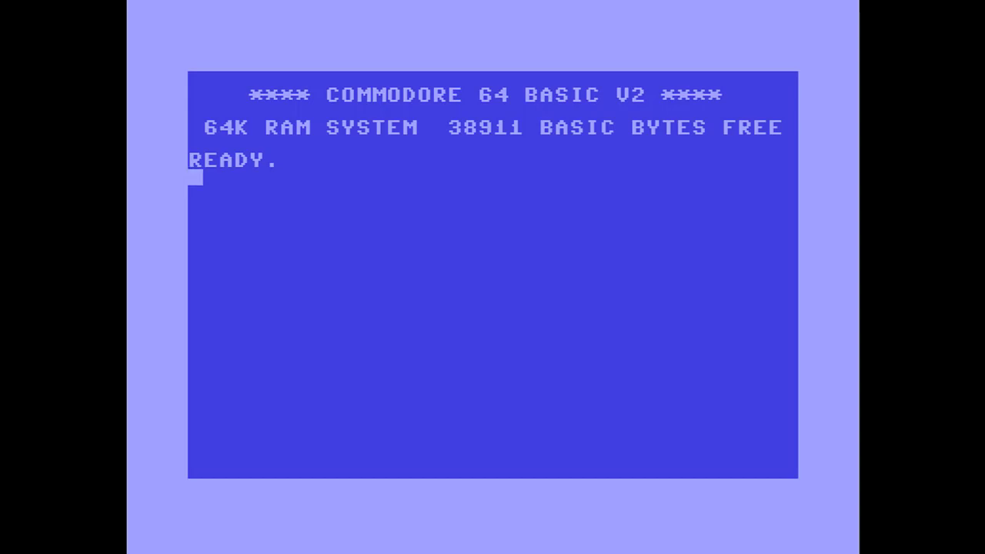
Leave fullscreen and open the machine's drive ROM settings.
{"action": "key", "text": "alt+d"}
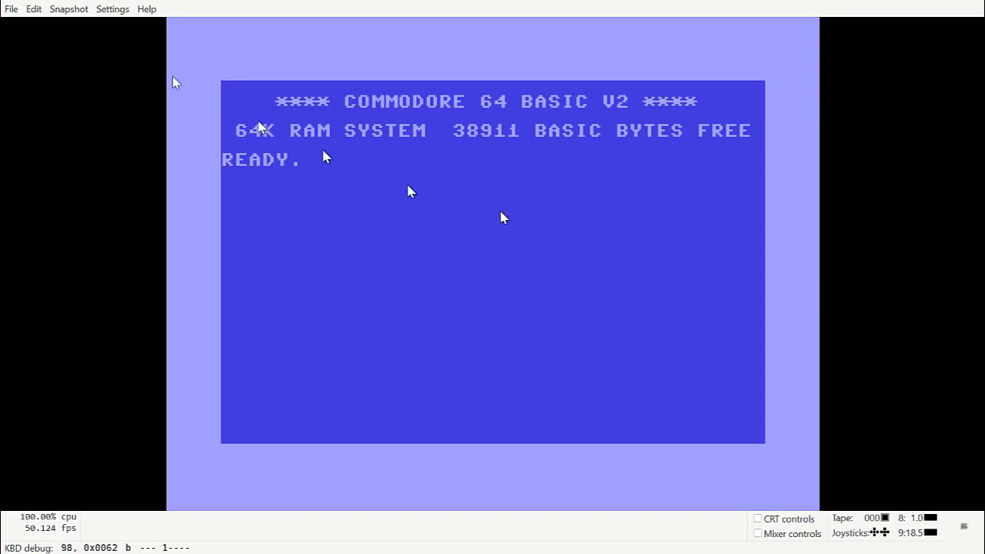
{"action": "left_click", "coordinate": [123, 10]}
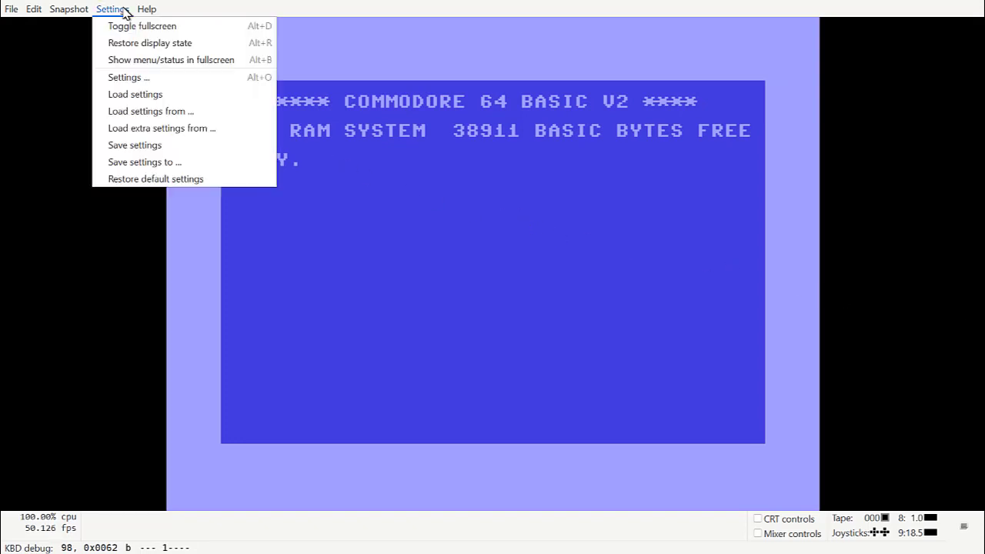
{"action": "left_click", "coordinate": [119, 79]}
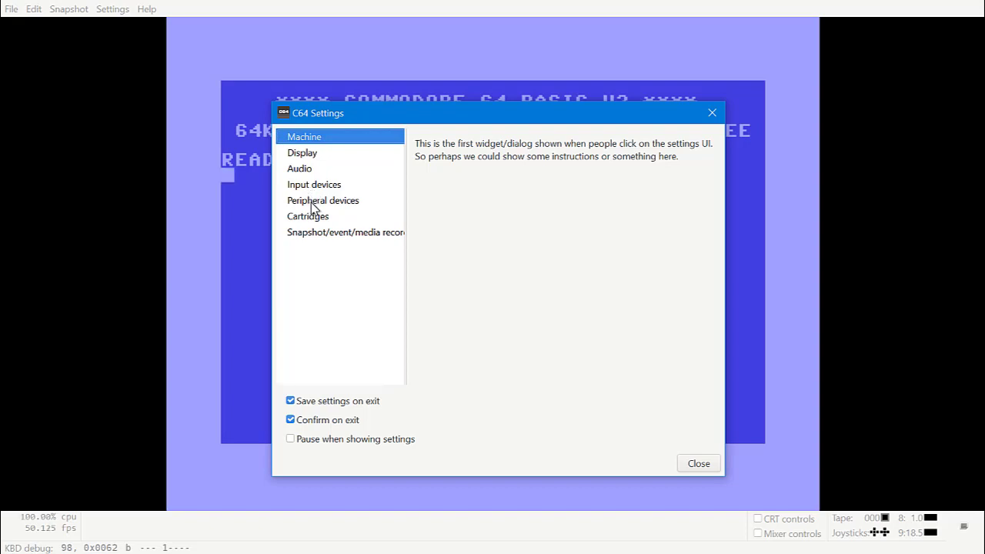
{"action": "double_click", "coordinate": [306, 137]}
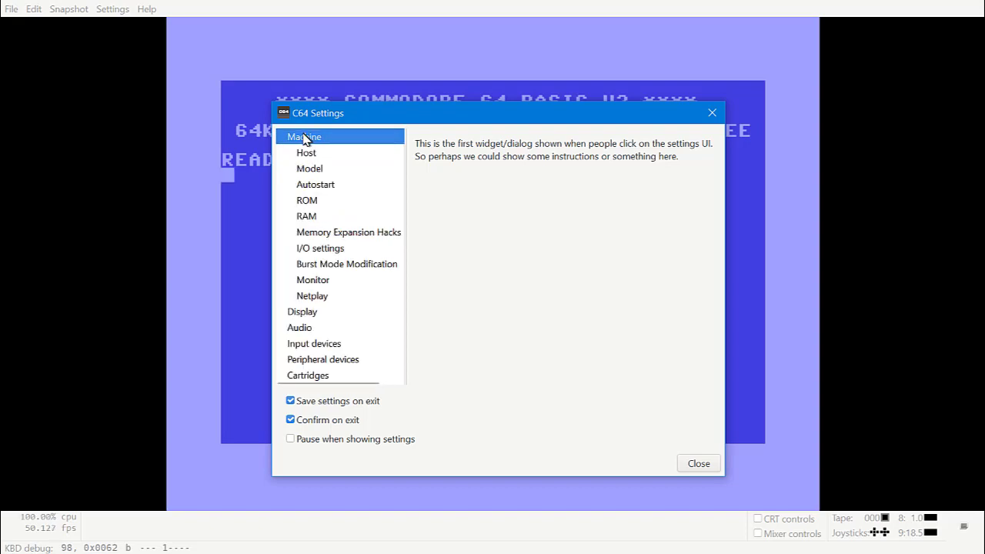
{"action": "left_click", "coordinate": [308, 200]}
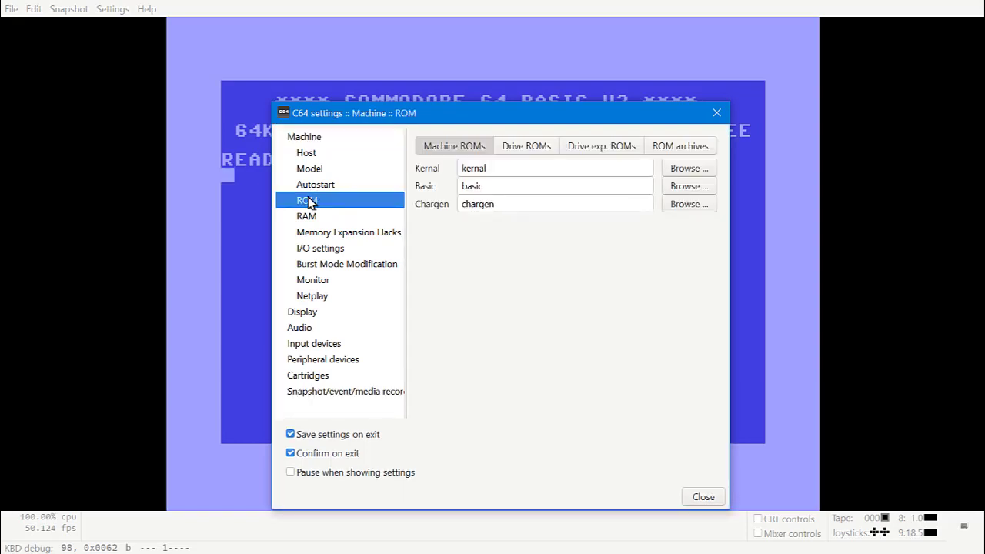
{"action": "left_click", "coordinate": [520, 146]}
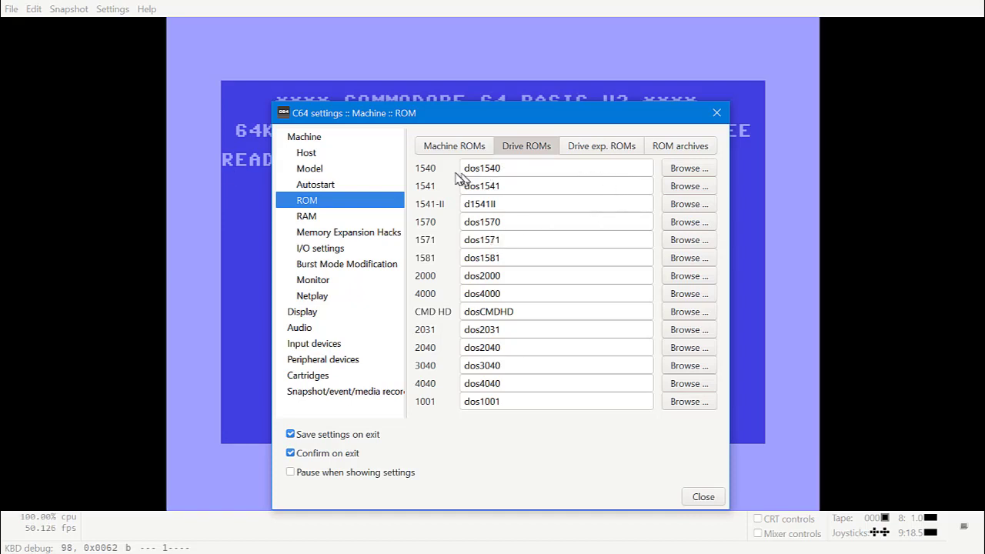
Try to load JiffyDOS_1541.bin from the Commdore 64\JiffyDOS folder as the 1541 drive ROM.
{"action": "left_click", "coordinate": [687, 187]}
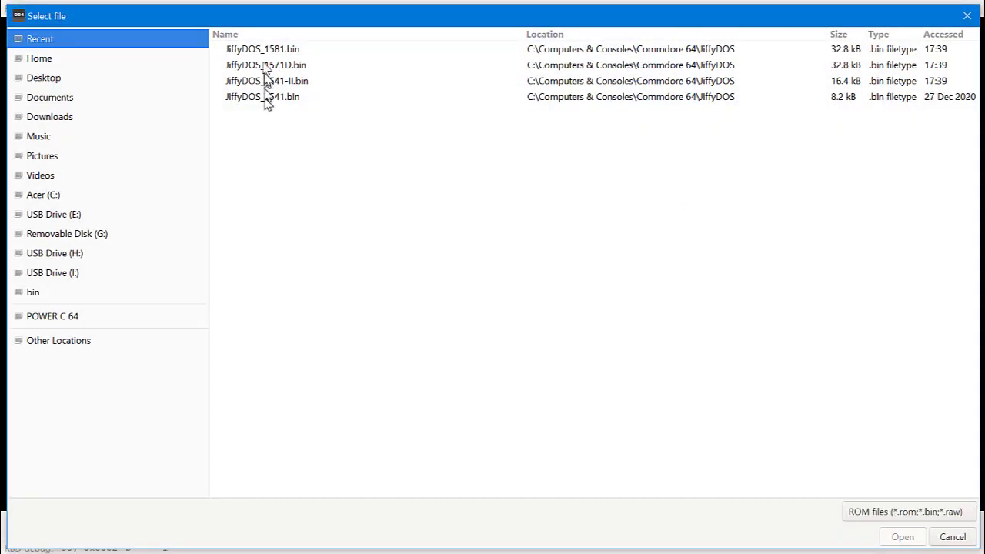
{"action": "left_click", "coordinate": [37, 297]}
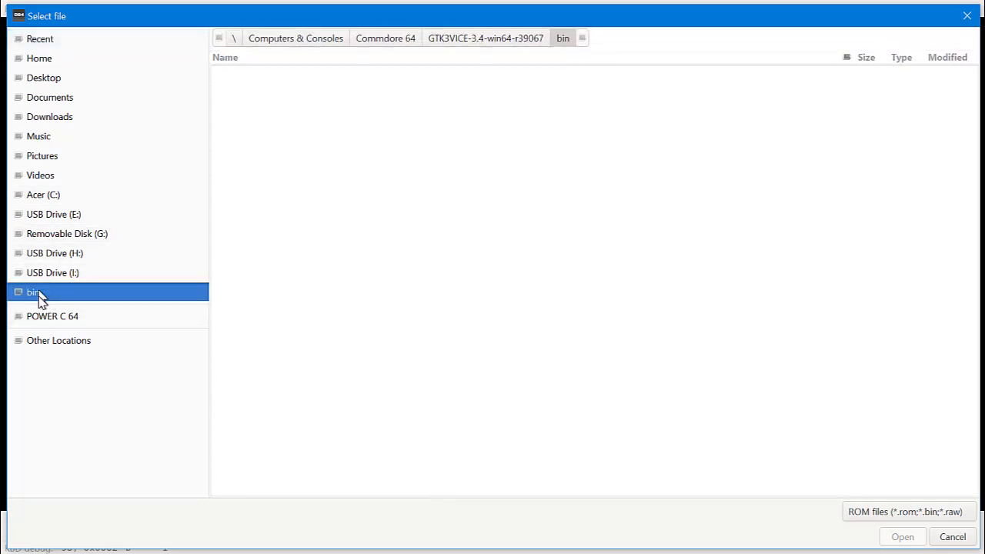
{"action": "left_click", "coordinate": [404, 43]}
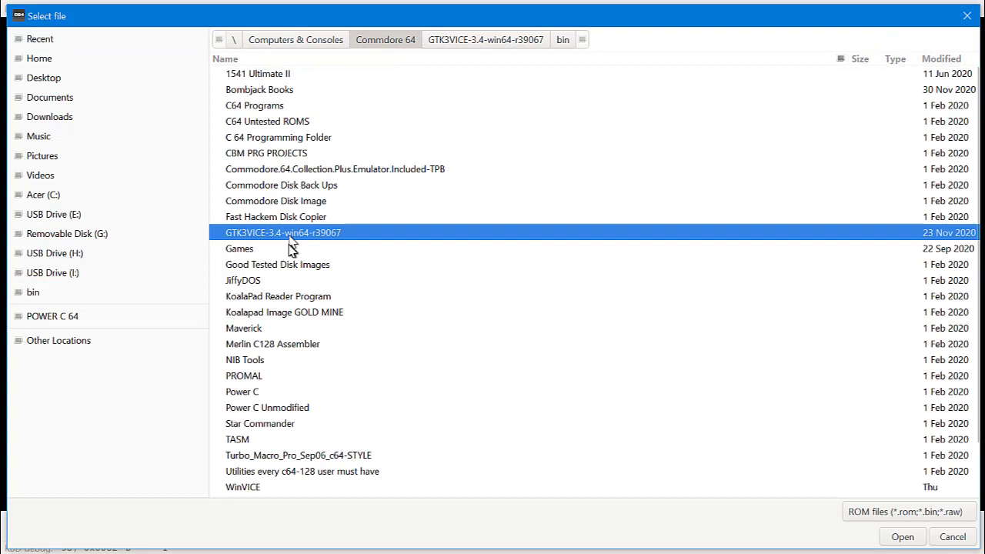
{"action": "left_click", "coordinate": [245, 284]}
{"action": "double_click", "coordinate": [245, 284]}
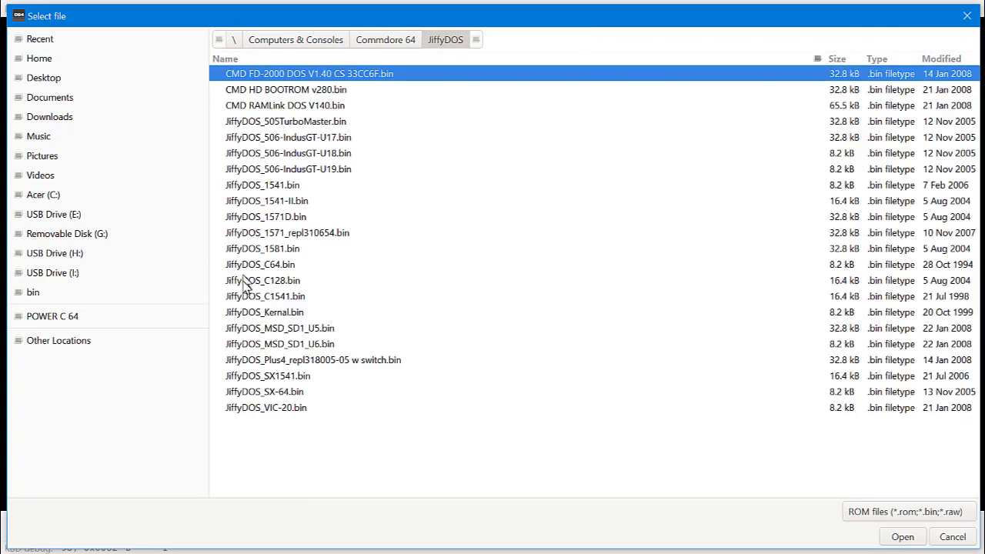
{"action": "left_click", "coordinate": [263, 192]}
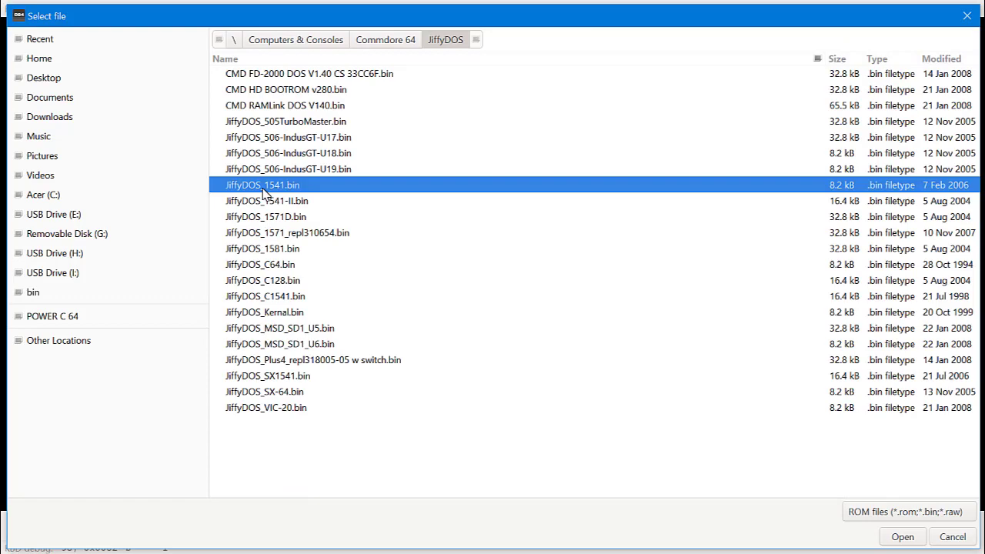
{"action": "double_click", "coordinate": [263, 191]}
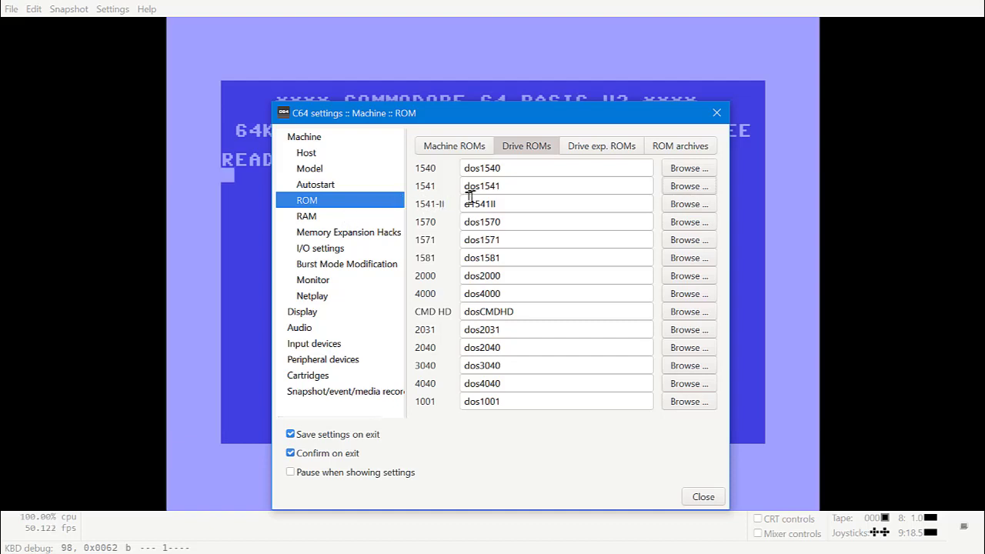
Copy the location of JiffyDOS_1541.bin from the 1541 ROM file chooser and close the chooser without opening a file.
{"action": "left_click", "coordinate": [681, 186]}
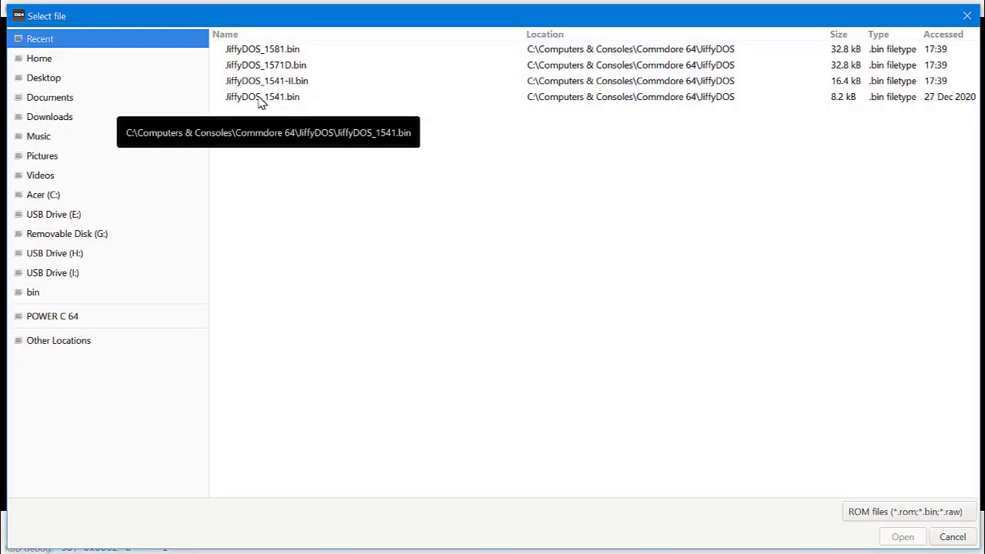
{"action": "left_click", "coordinate": [262, 97]}
{"action": "right_click", "coordinate": [261, 97]}
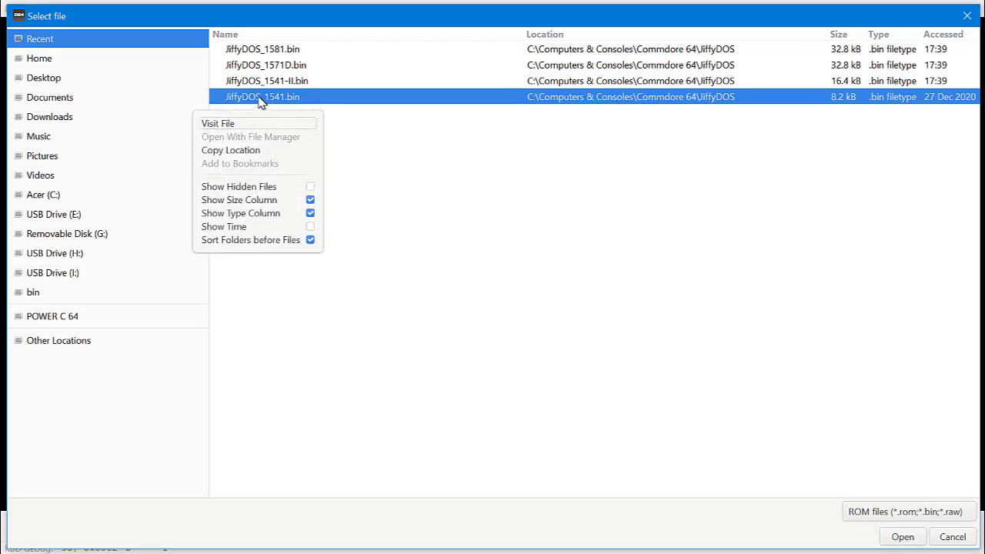
{"action": "left_click", "coordinate": [224, 124]}
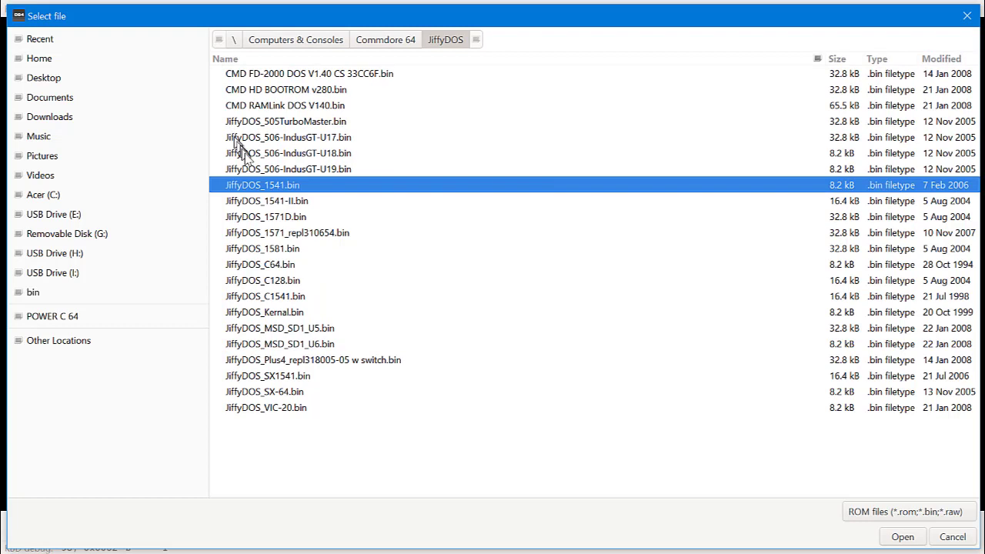
{"action": "right_click", "coordinate": [250, 190]}
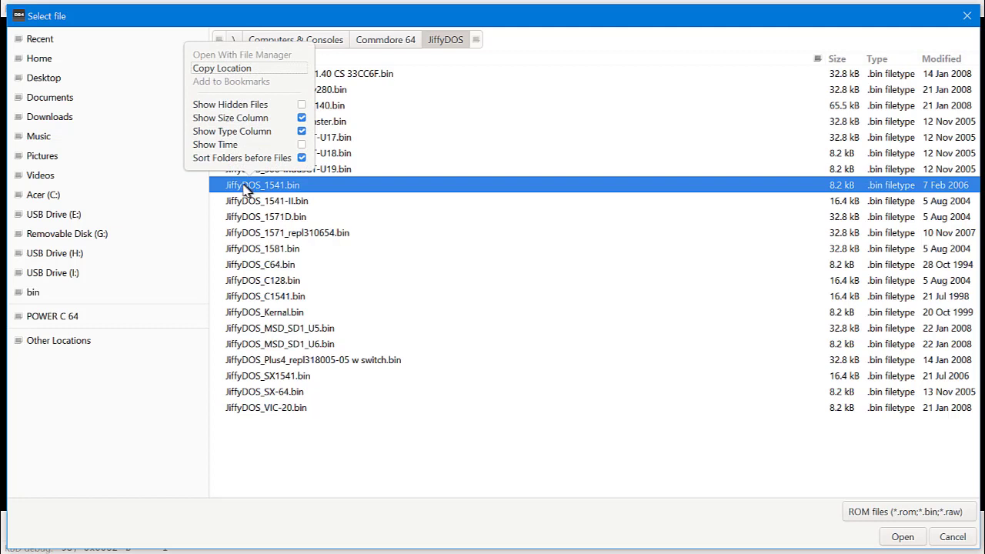
{"action": "left_click", "coordinate": [229, 69]}
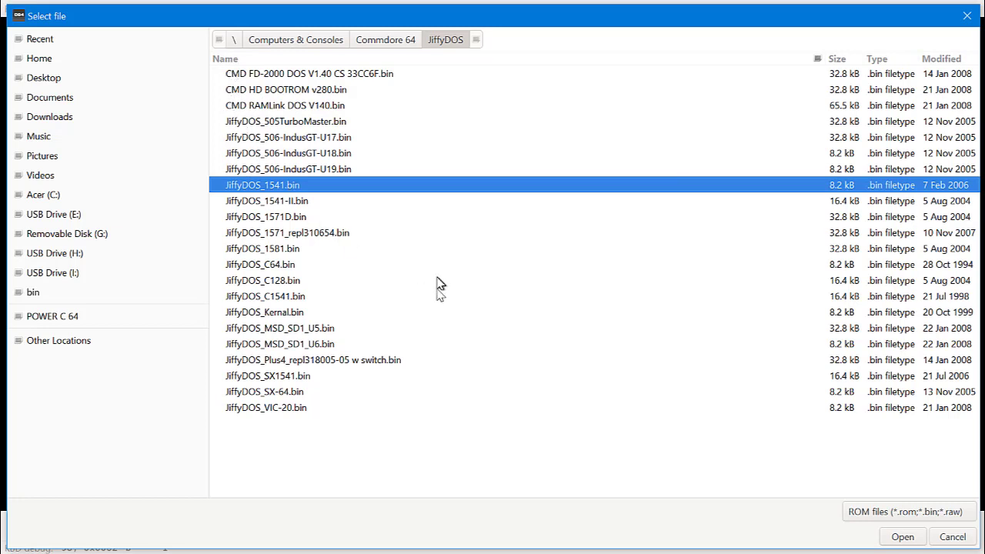
{"action": "left_click", "coordinate": [953, 536]}
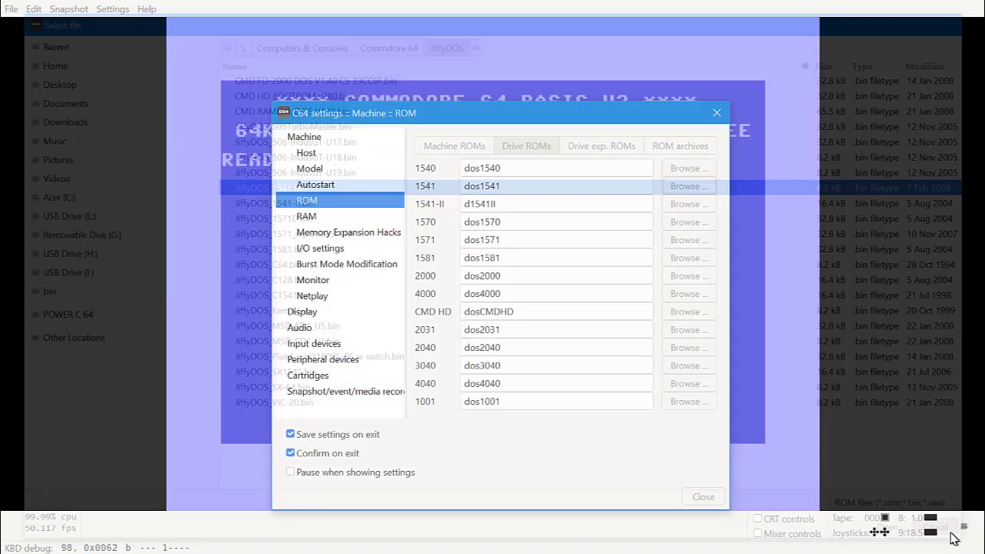
Replace the 1541 drive ROM entry with the copied path of JiffyDOS_1541.bin.
{"action": "left_click", "coordinate": [553, 185]}
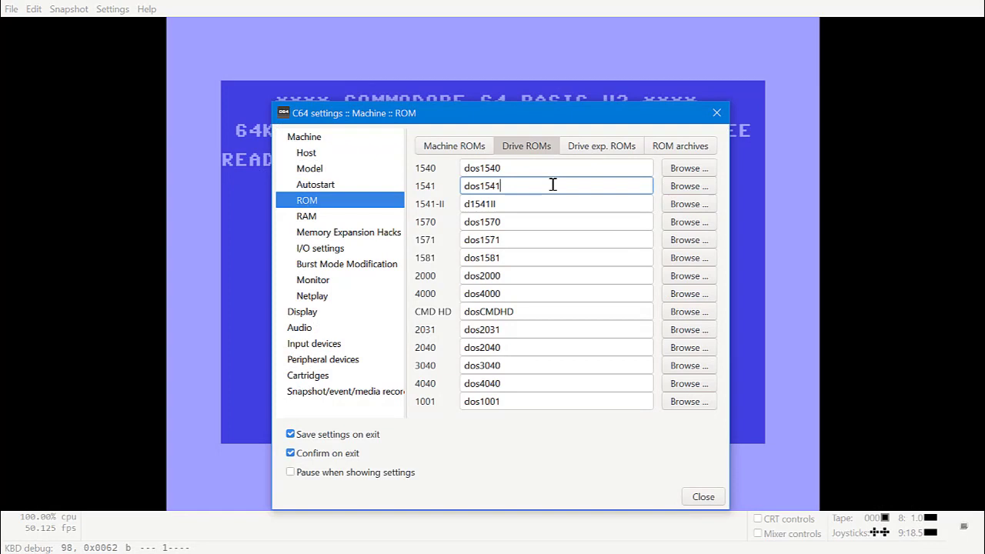
{"action": "left_click_drag", "start_coordinate": [521, 183], "coordinate": [387, 191]}
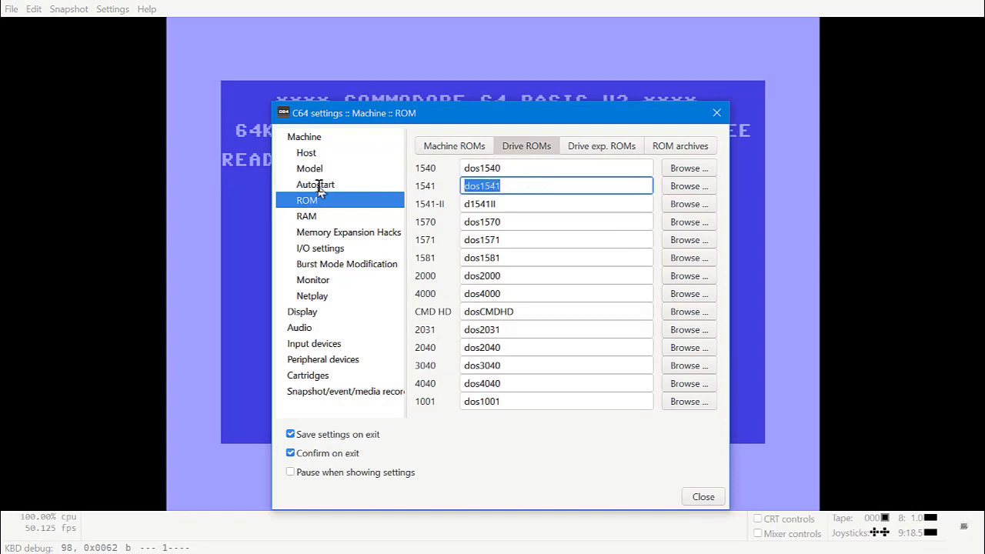
{"action": "key", "text": "ctrl+v"}
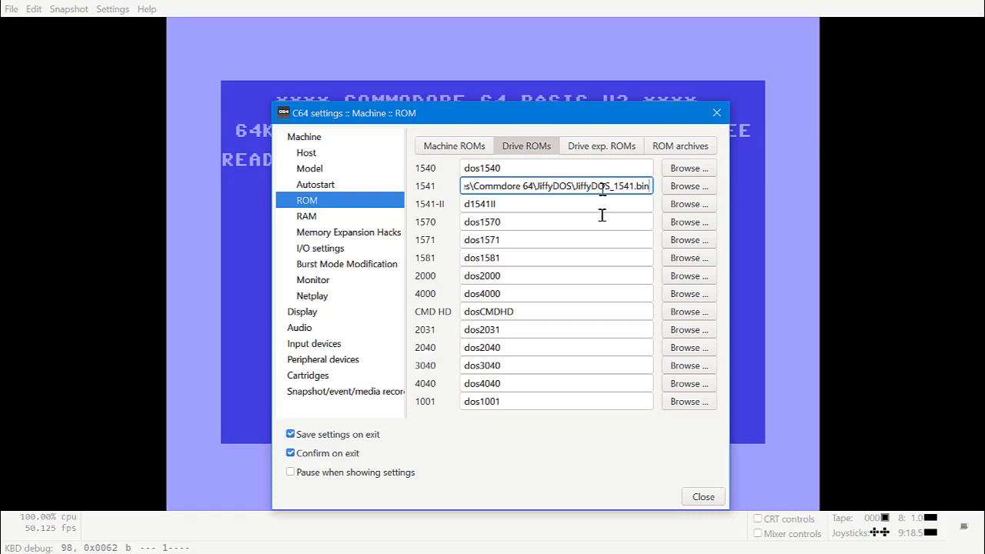
Set the 1541-II drive ROM to JiffyDOS_1541-II.bin from the Commdore 64\JiffyDOS folder.
{"action": "left_click", "coordinate": [670, 204]}
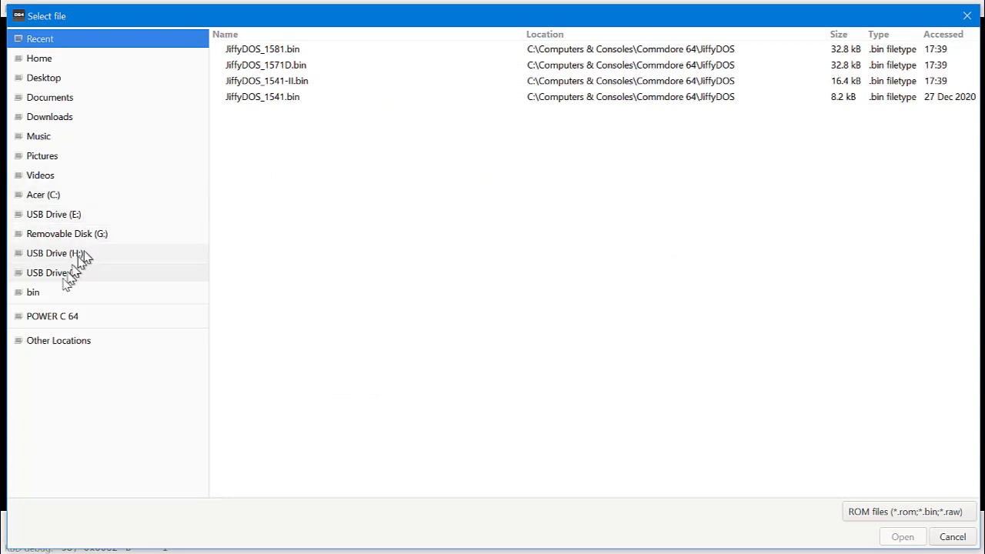
{"action": "left_click", "coordinate": [61, 293]}
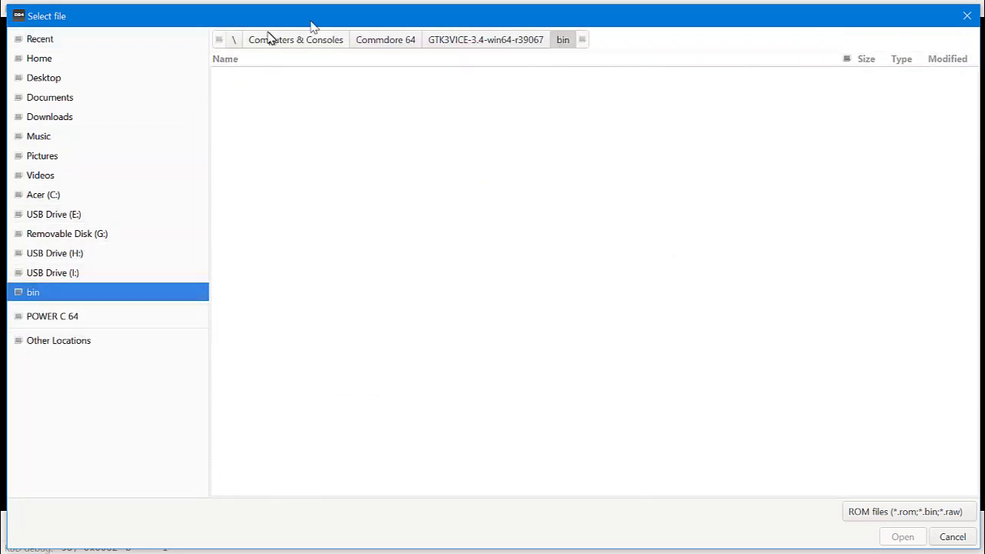
{"action": "left_click", "coordinate": [389, 43]}
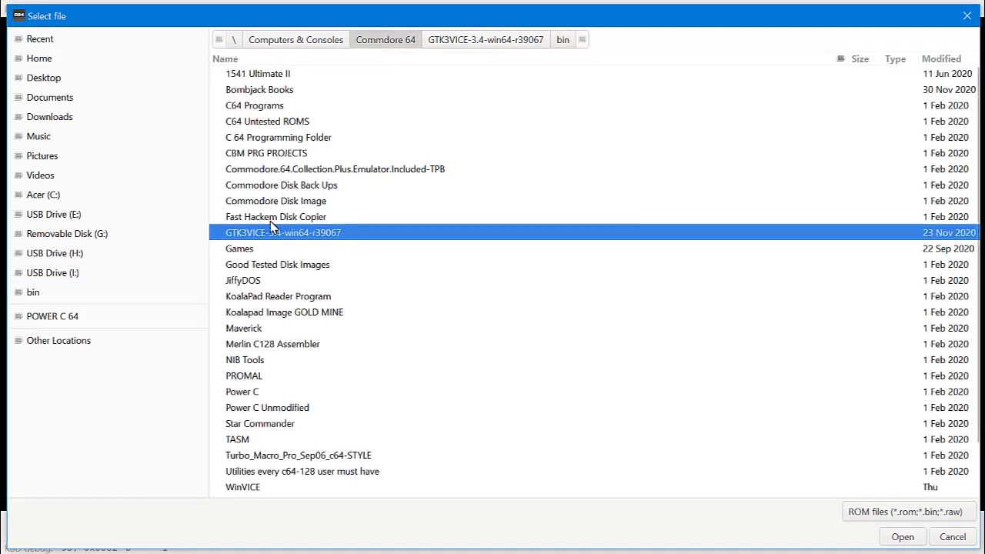
{"action": "left_click", "coordinate": [255, 283]}
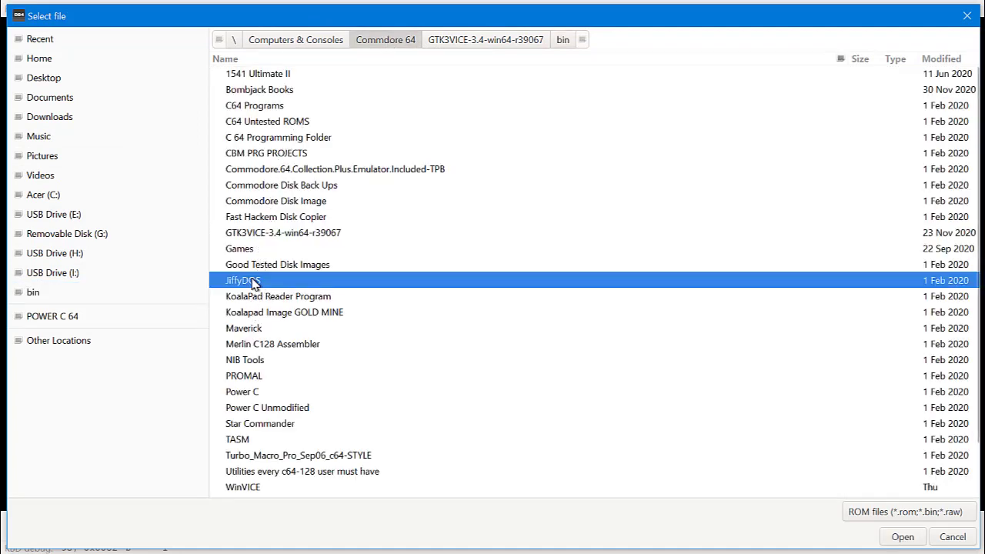
{"action": "double_click", "coordinate": [255, 282]}
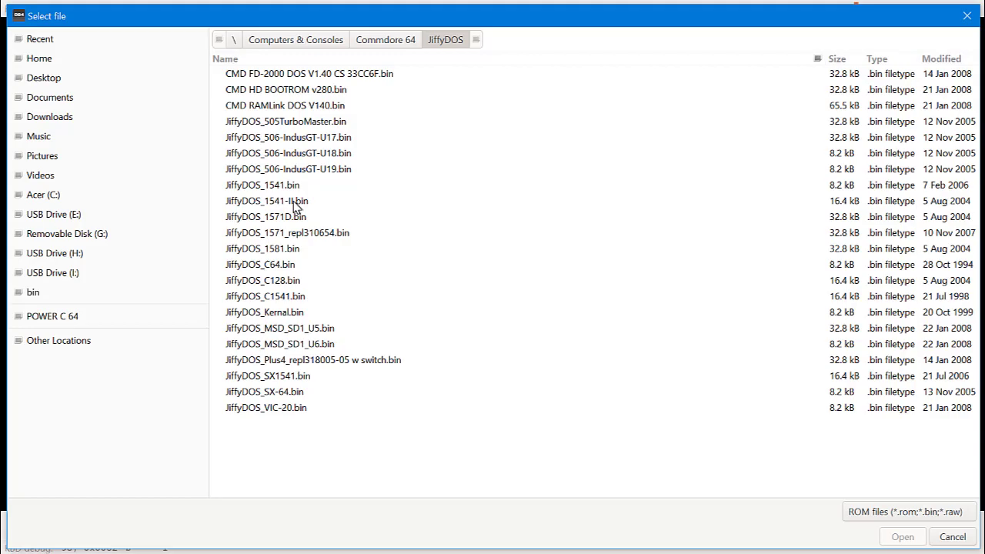
{"action": "double_click", "coordinate": [295, 205]}
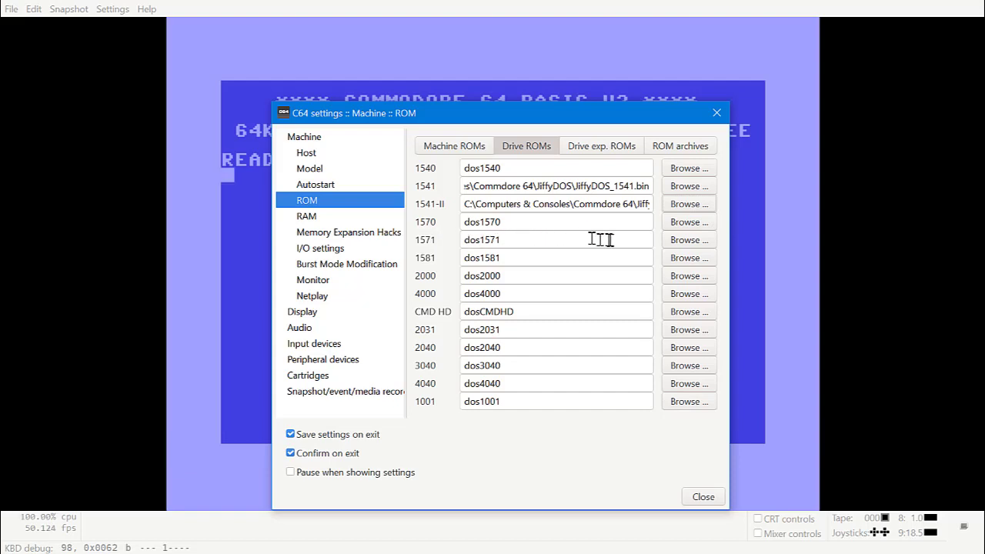
Set the 1571 drive ROM to JiffyDOS_1571D.bin and the 1581 drive ROM to JiffyDOS_1581.bin.
{"action": "left_click", "coordinate": [684, 245]}
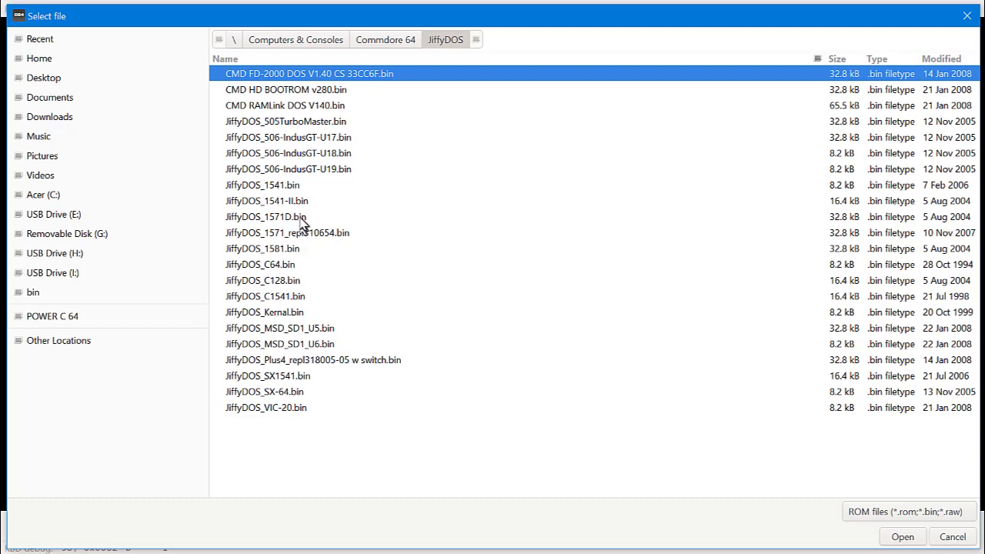
{"action": "double_click", "coordinate": [303, 218]}
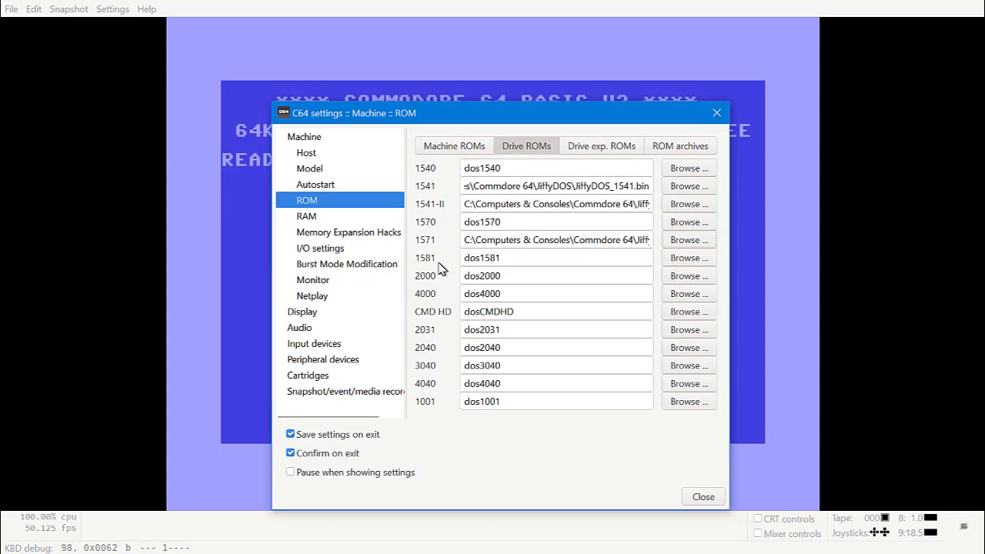
{"action": "left_click", "coordinate": [677, 261]}
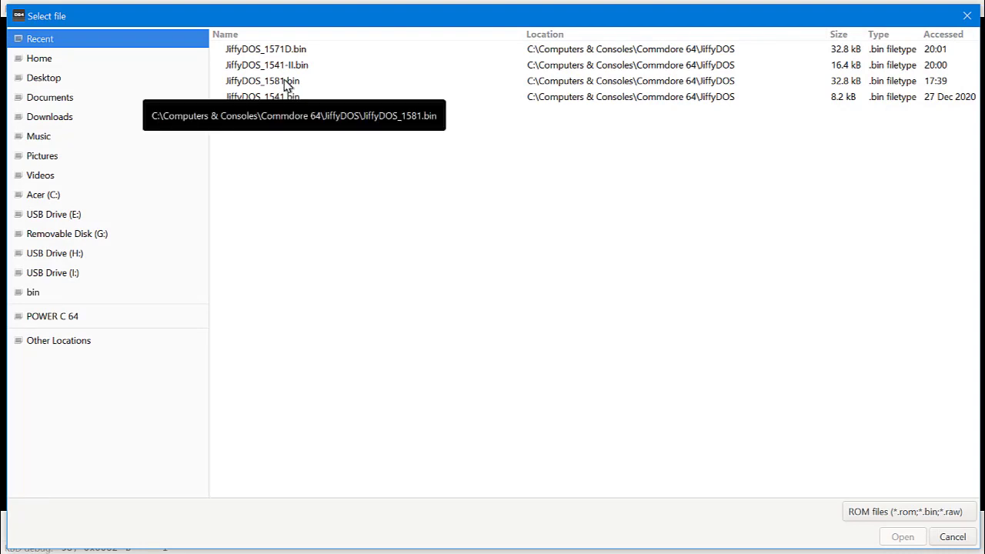
{"action": "double_click", "coordinate": [285, 85]}
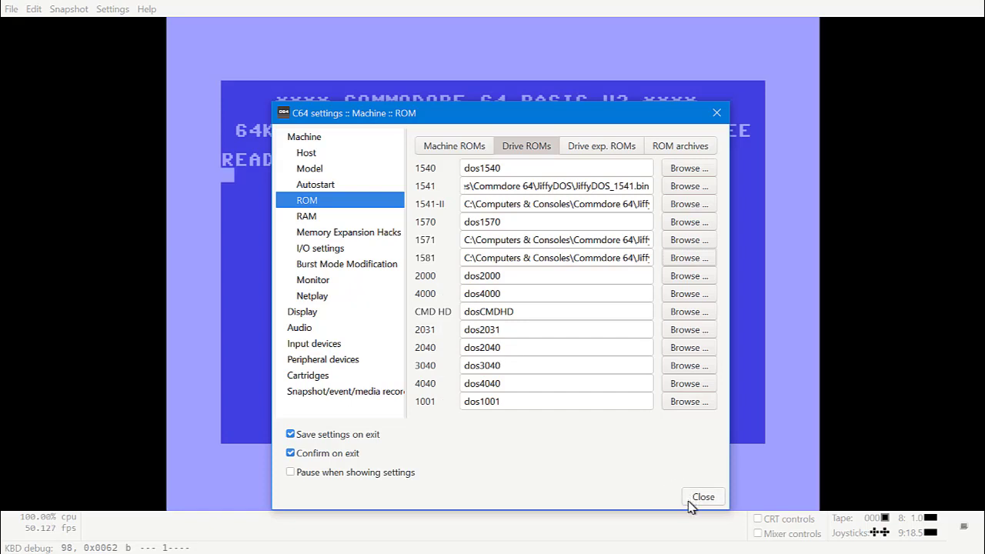
Set the machine's Kernal ROM to JiffyDOS_C64.bin from the Commdore 64\JiffyDOS folder and close the settings.
{"action": "left_click", "coordinate": [473, 148]}
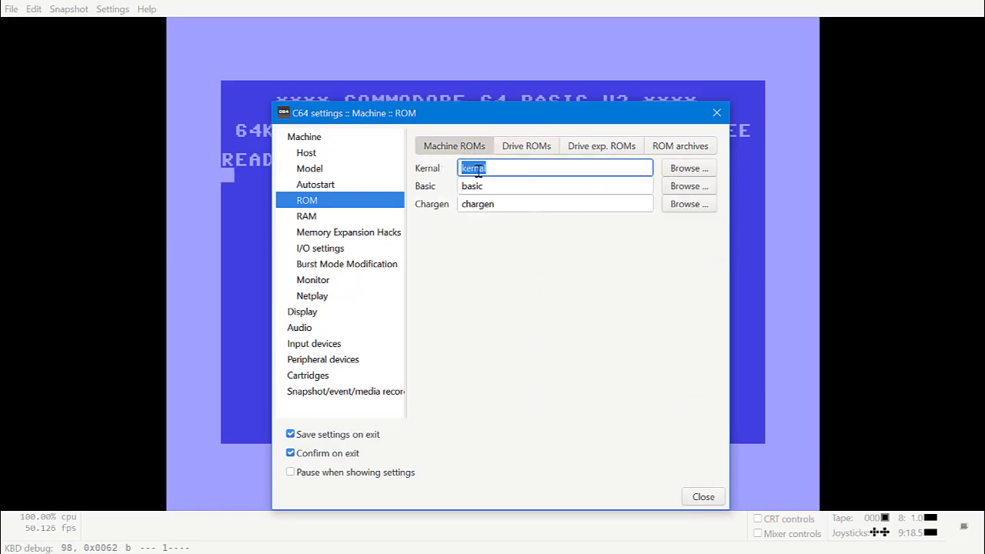
{"action": "left_click", "coordinate": [687, 168]}
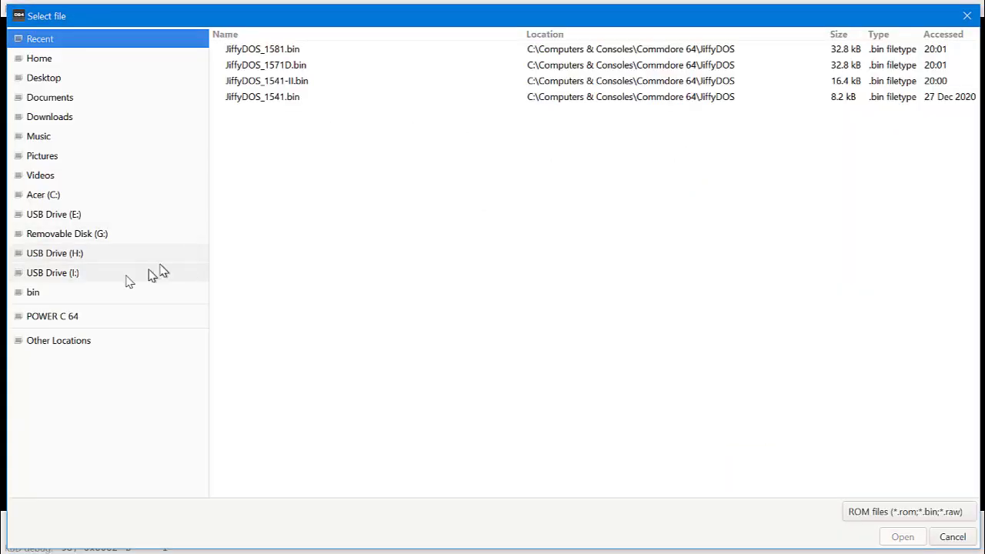
{"action": "left_click", "coordinate": [61, 293]}
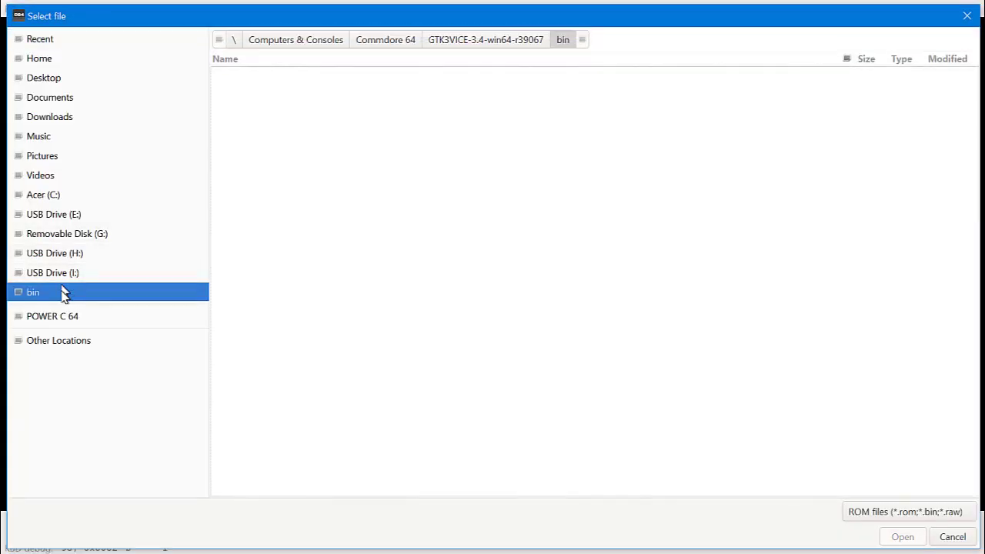
{"action": "left_click", "coordinate": [389, 40]}
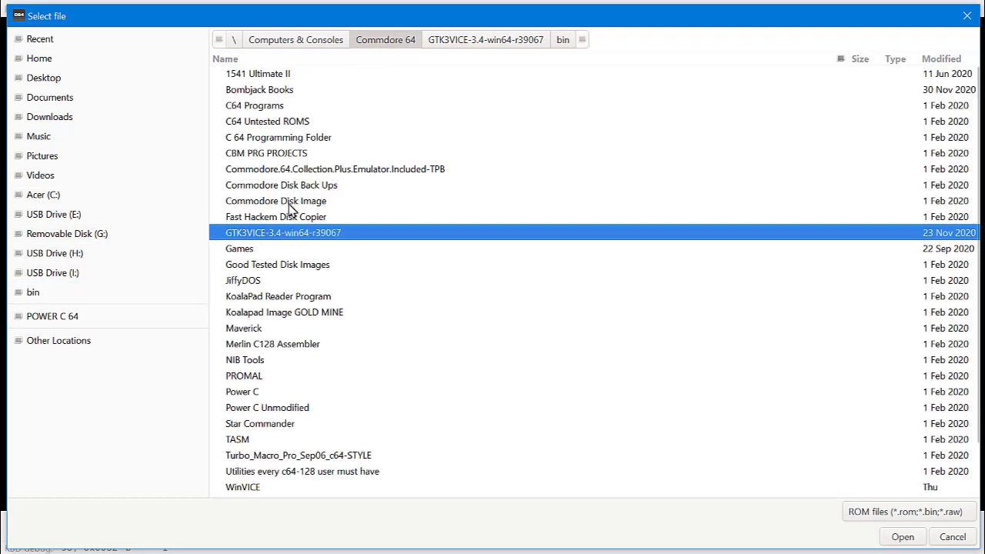
{"action": "double_click", "coordinate": [243, 281]}
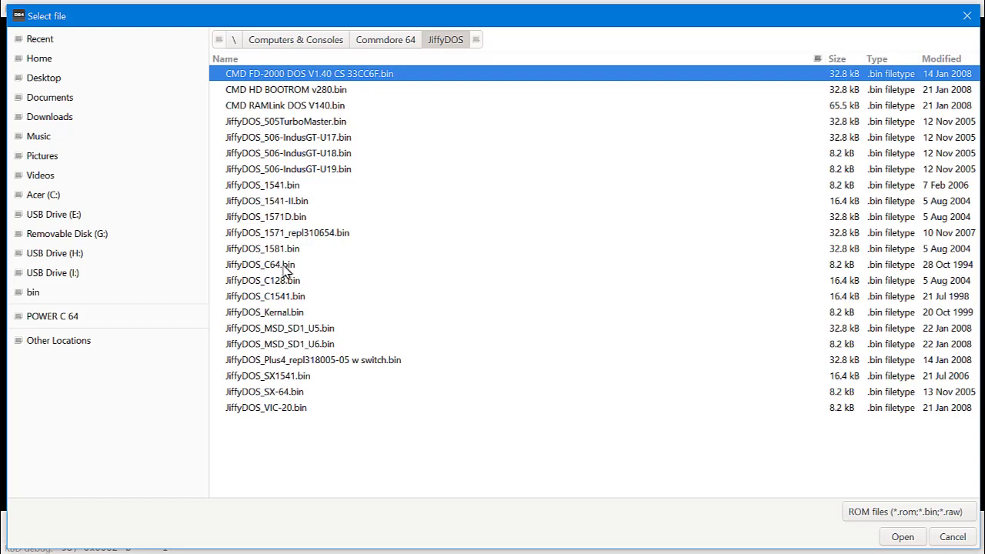
{"action": "double_click", "coordinate": [285, 265]}
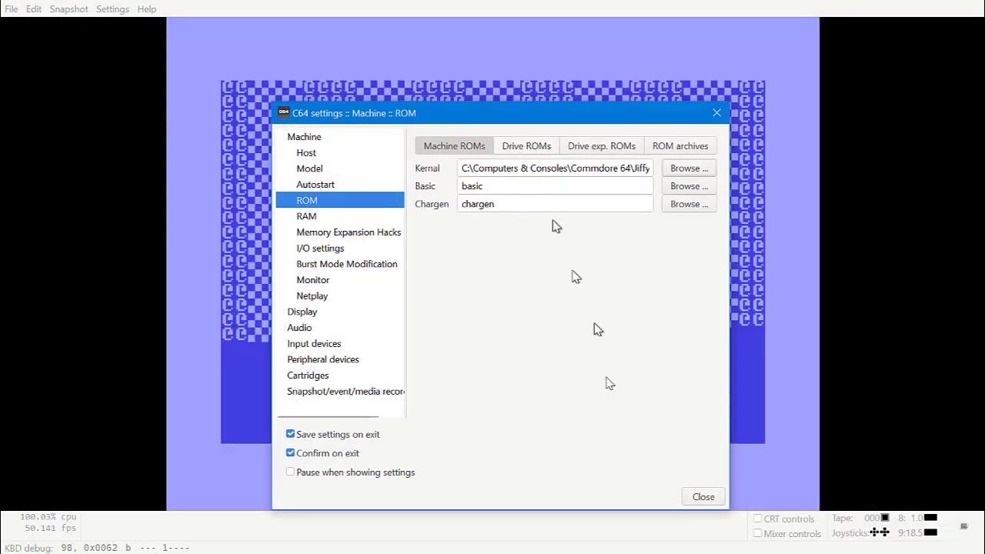
{"action": "left_click", "coordinate": [702, 497]}
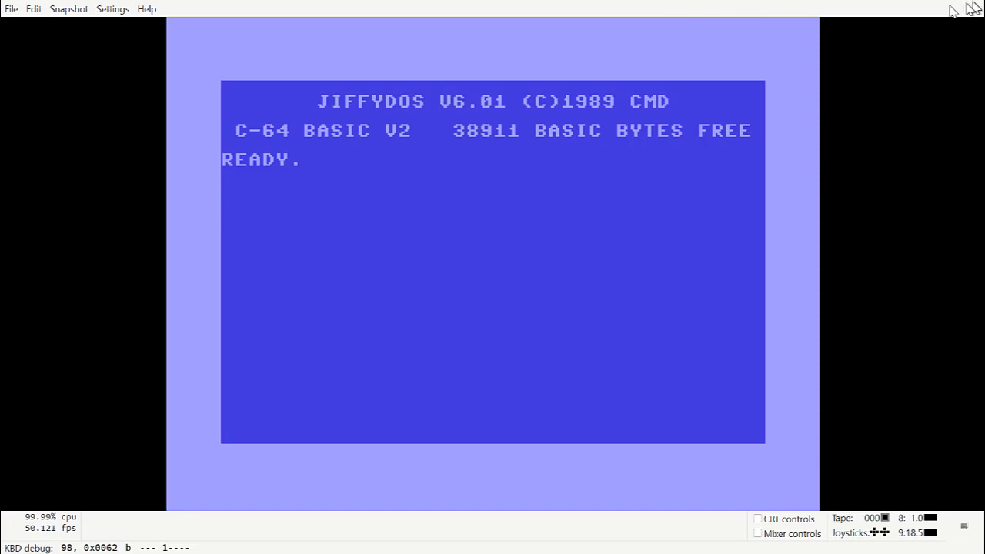
Reopen the emulator settings to check the machine ROM entries, and close them without making changes.
{"action": "left_click", "coordinate": [113, 8]}
{"action": "left_click", "coordinate": [119, 80]}
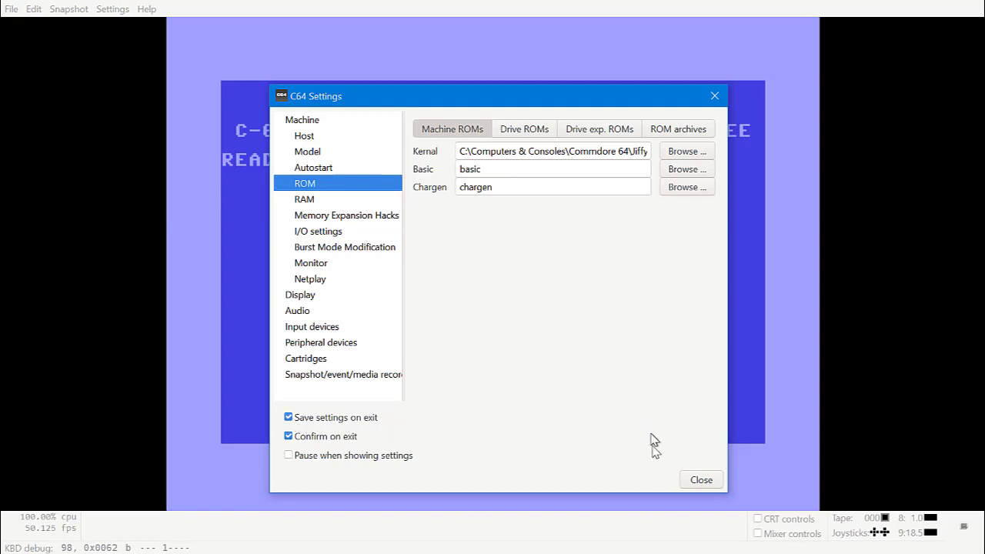
{"action": "left_click", "coordinate": [698, 481]}
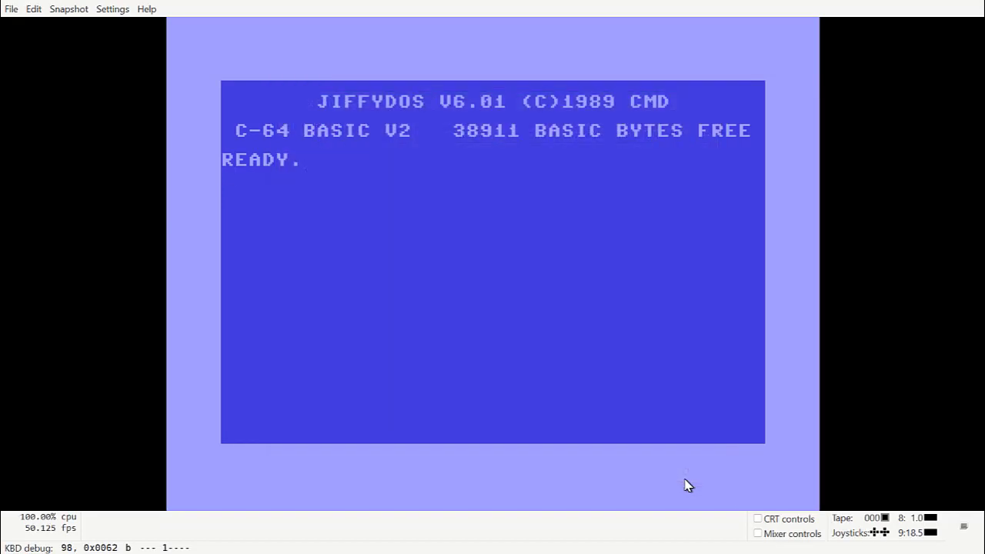
Exit the emulator, confirming the exit, and relaunch it from the x64sc.exe desktop shortcut in full screen.
{"action": "left_click", "coordinate": [9, 9]}
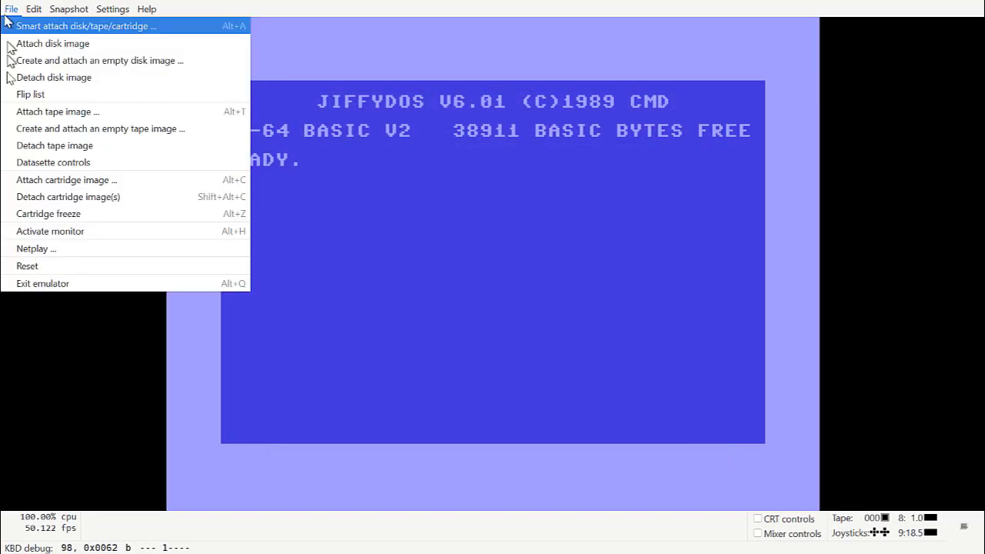
{"action": "left_click", "coordinate": [35, 285]}
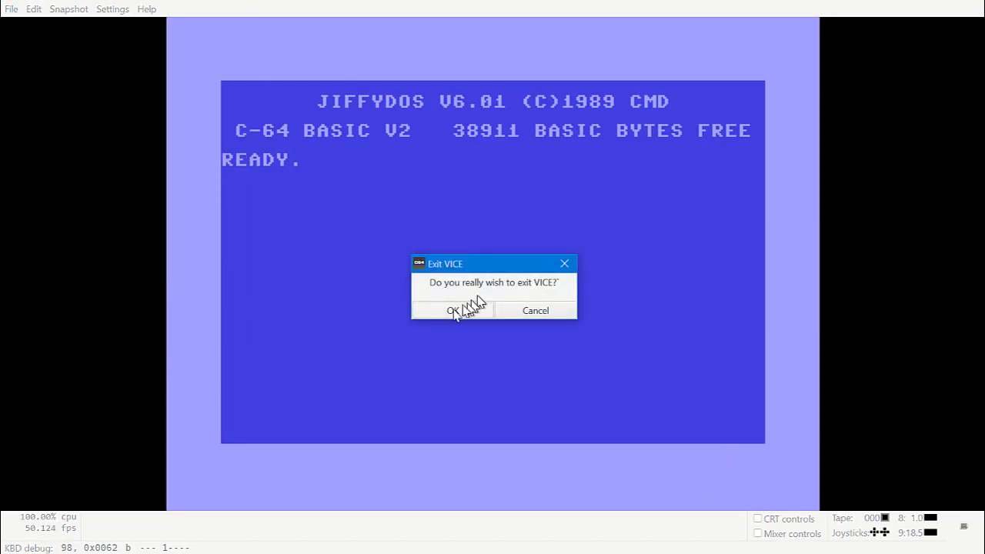
{"action": "left_click", "coordinate": [443, 311]}
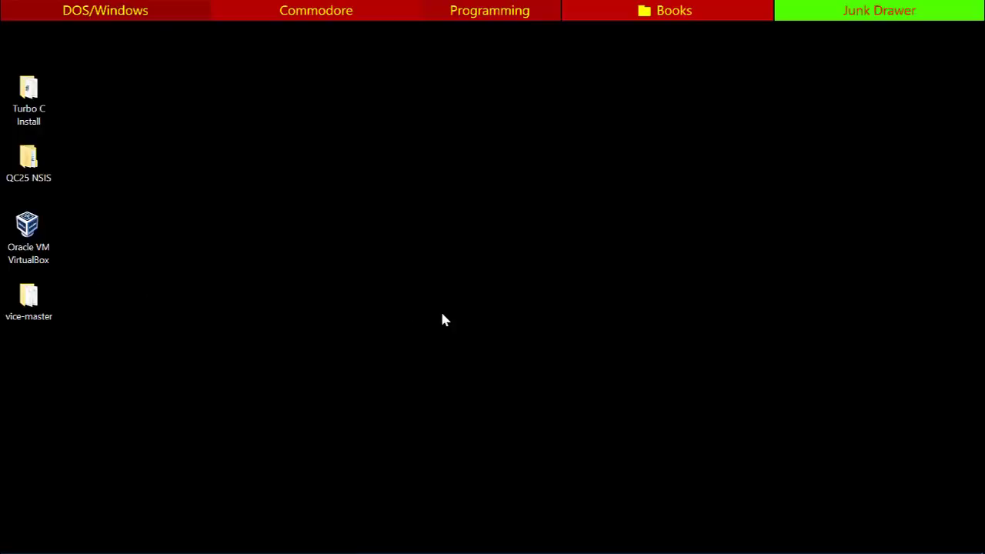
{"action": "mouse_move", "coordinate": [357, 5]}
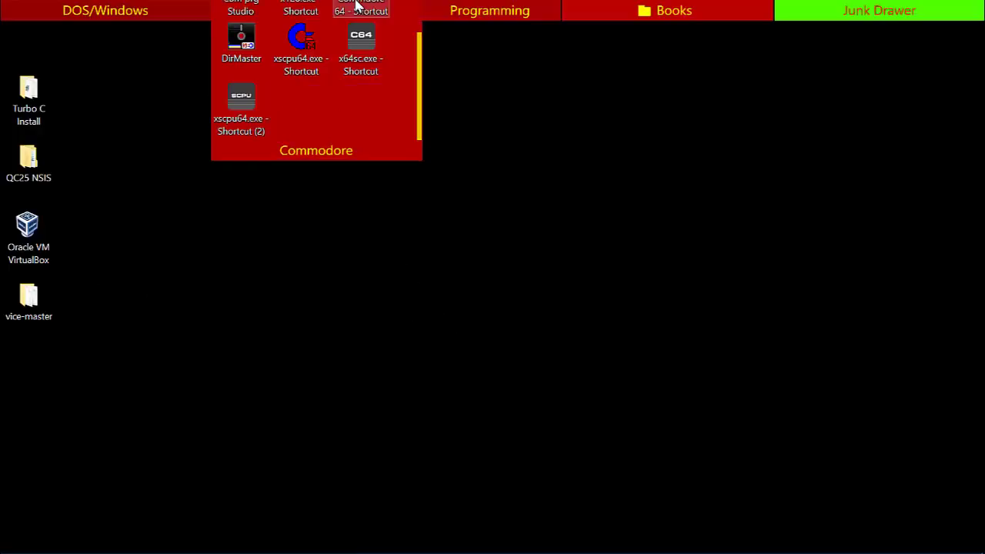
{"action": "double_click", "coordinate": [362, 49]}
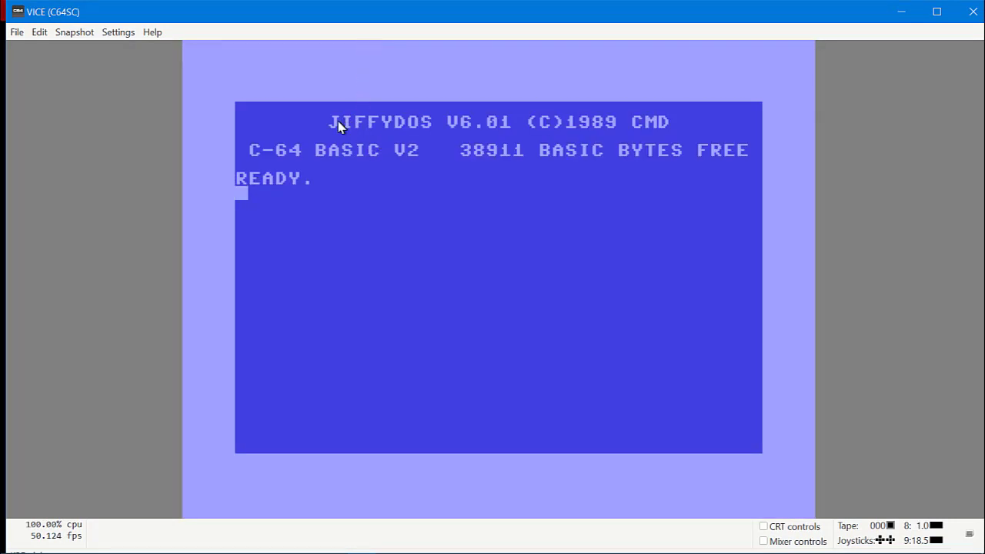
{"action": "key", "text": "alt+d"}
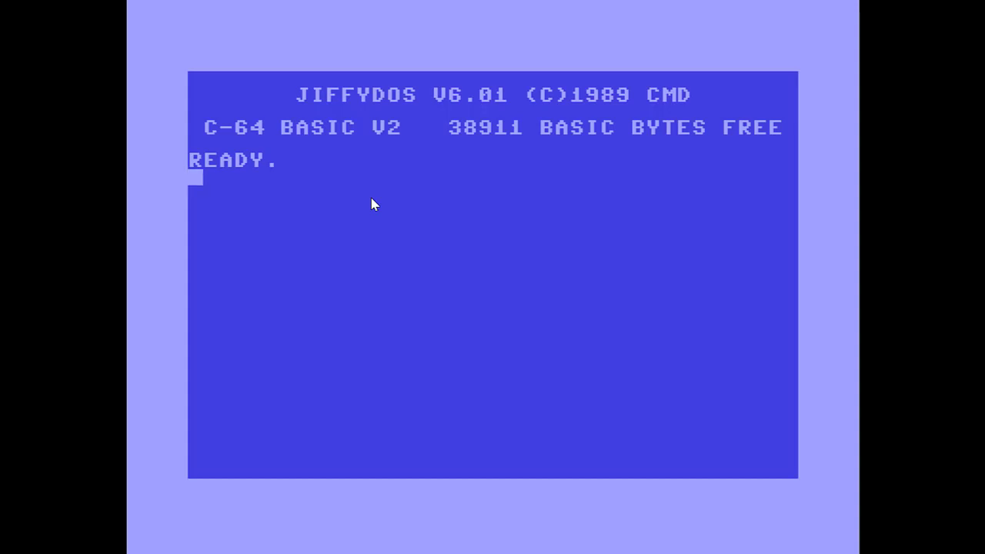
Attach the PCMP.d81 disk image to unit 8 and load and run its first program.
{"action": "key", "text": "alt+8"}
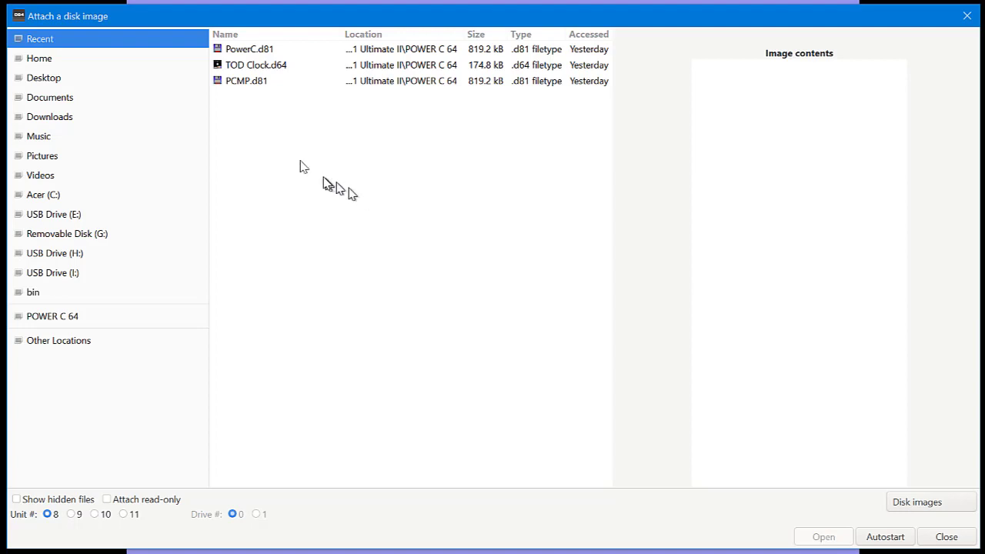
{"action": "double_click", "coordinate": [242, 83]}
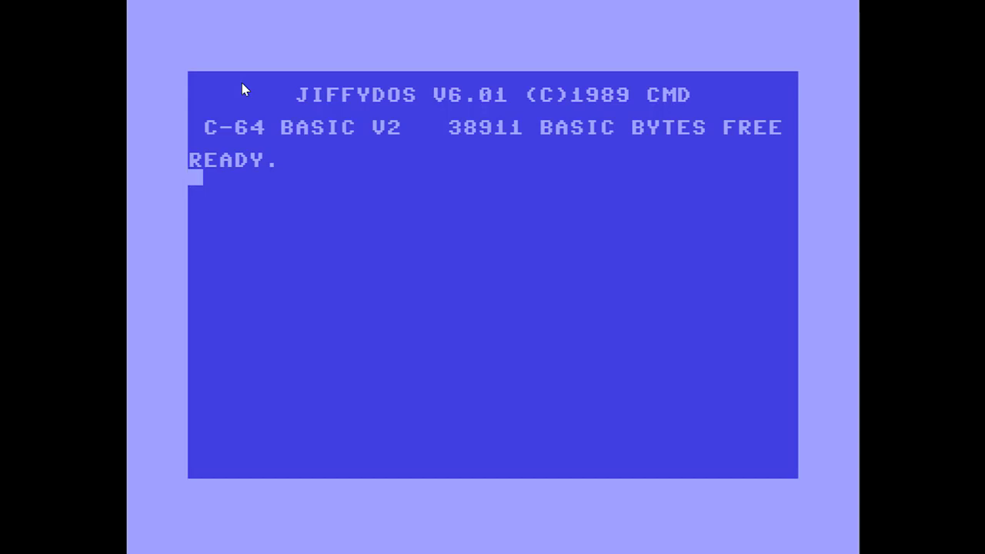
{"action": "key", "text": "shift+Escape"}
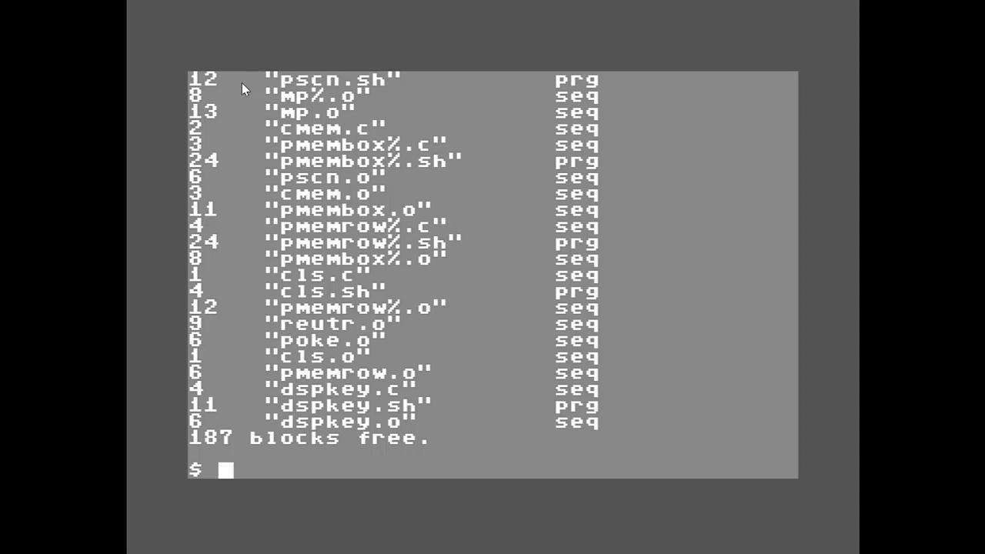
Run the mp% program from the shell prompt.
{"action": "type", "text": "mp$"}
{"action": "key", "text": "BackSpace"}
{"action": "type", "text": "%"}
{"action": "key", "text": "Return"}
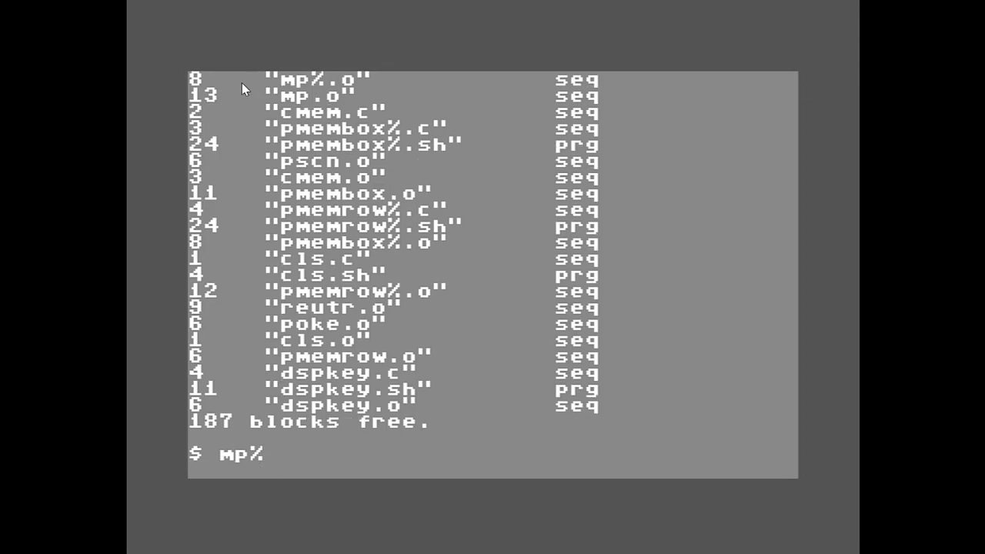